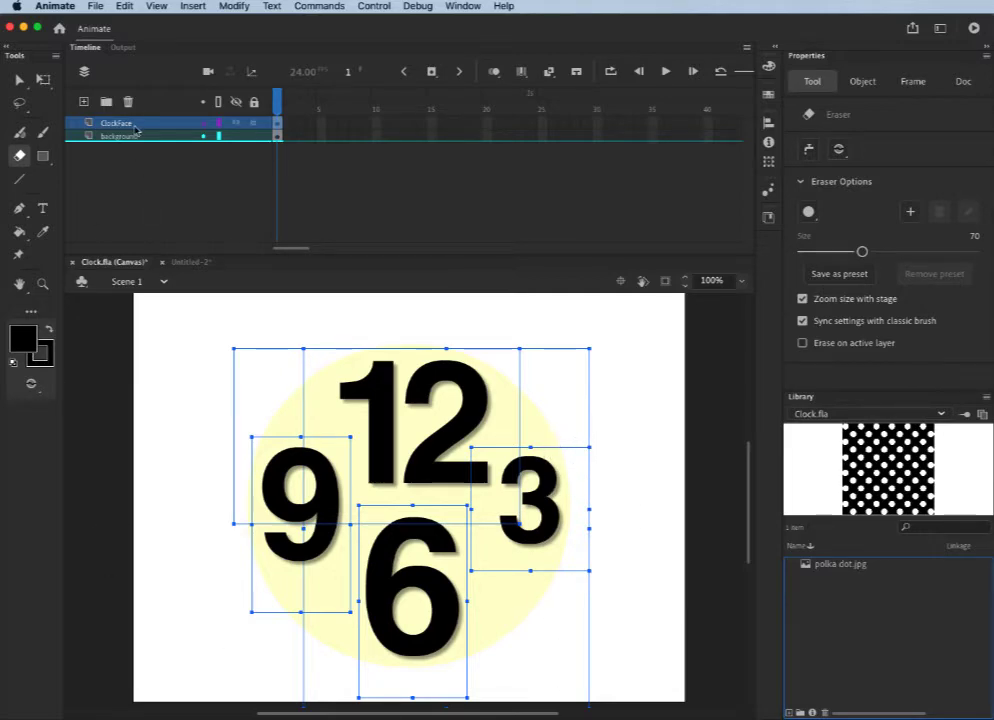
Toggle the background layer's visibility to check what it contains
{"action": "left_click", "coordinate": [212, 137]}
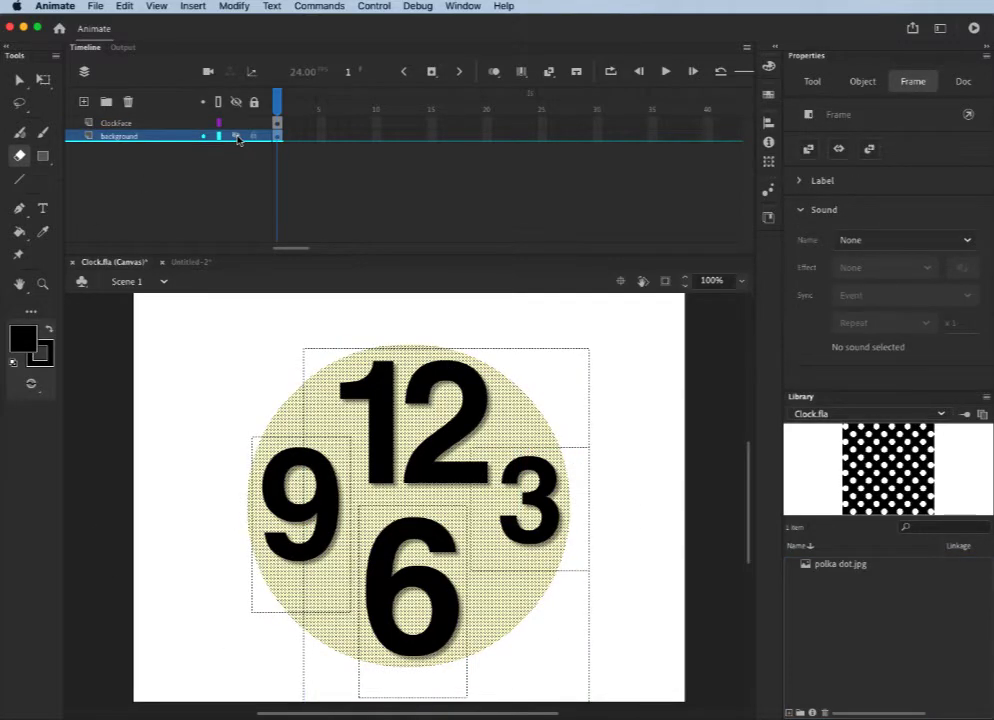
{"action": "left_click", "coordinate": [237, 137]}
{"action": "left_click", "coordinate": [237, 137]}
Distribute all the clock numerals on the ClockFace layer to separate layers
{"action": "left_click", "coordinate": [148, 125]}
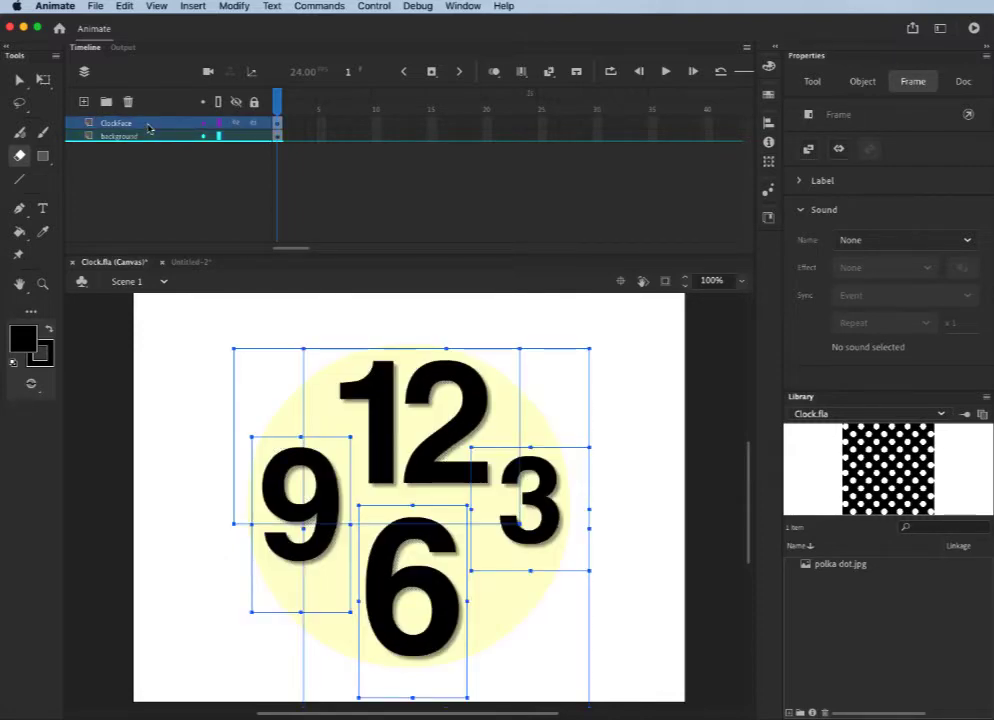
{"action": "left_click", "coordinate": [236, 123]}
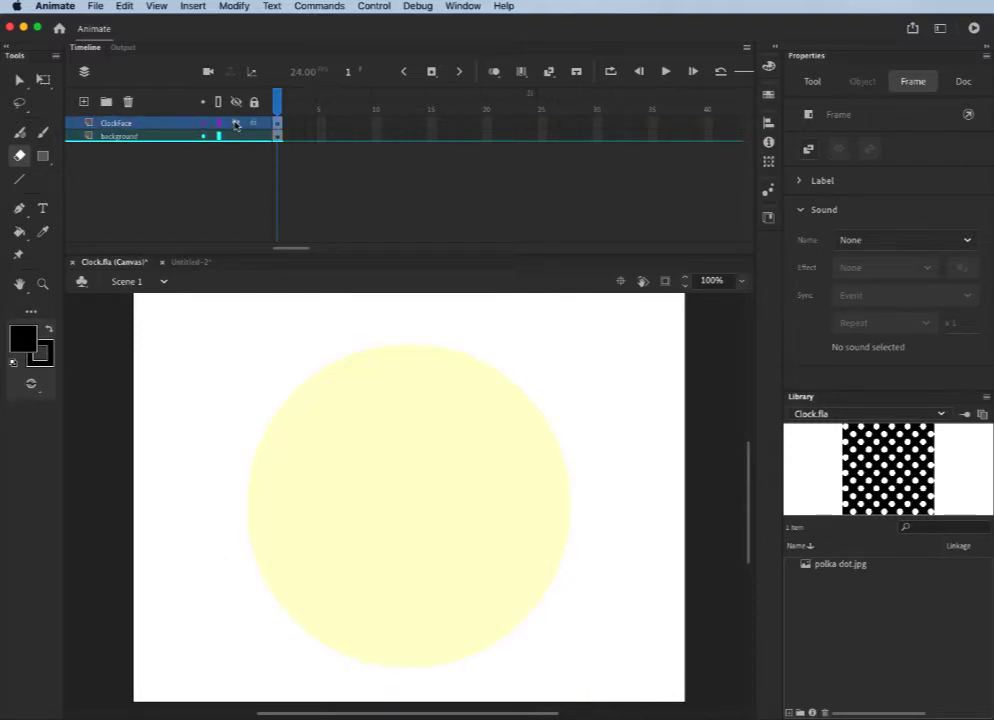
{"action": "left_click", "coordinate": [236, 123]}
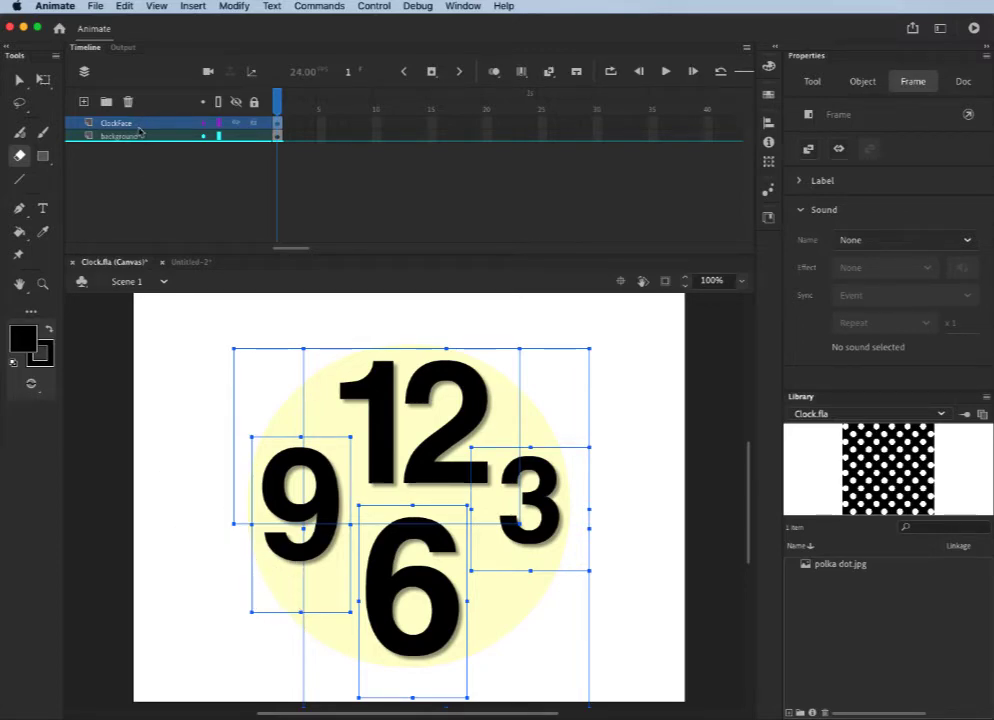
{"action": "left_click", "coordinate": [236, 6]}
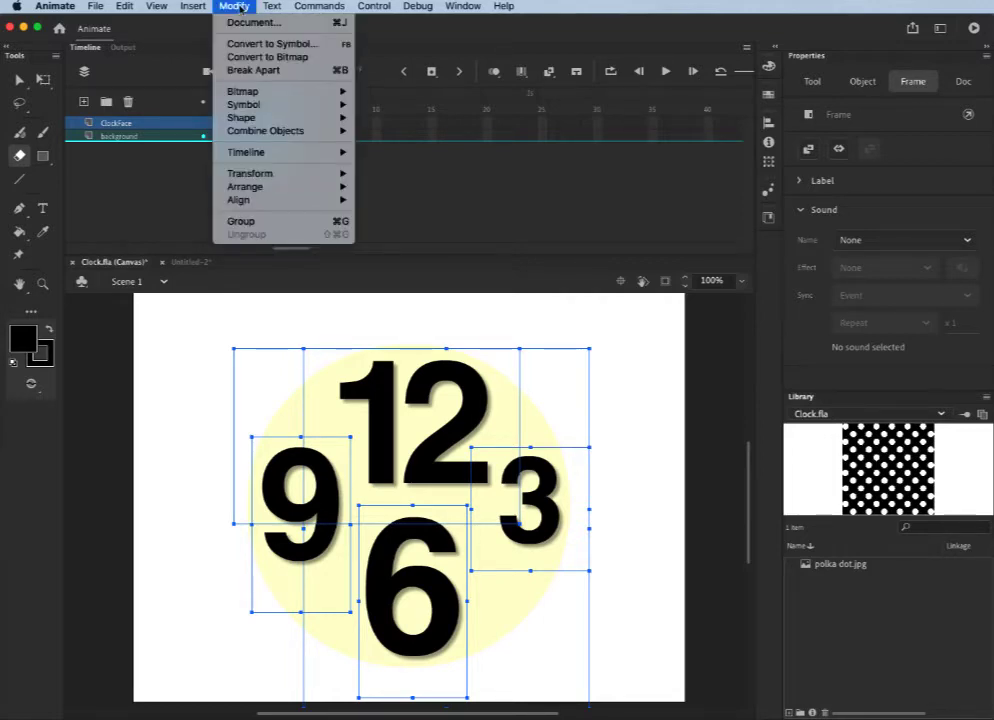
{"action": "mouse_move", "coordinate": [297, 154]}
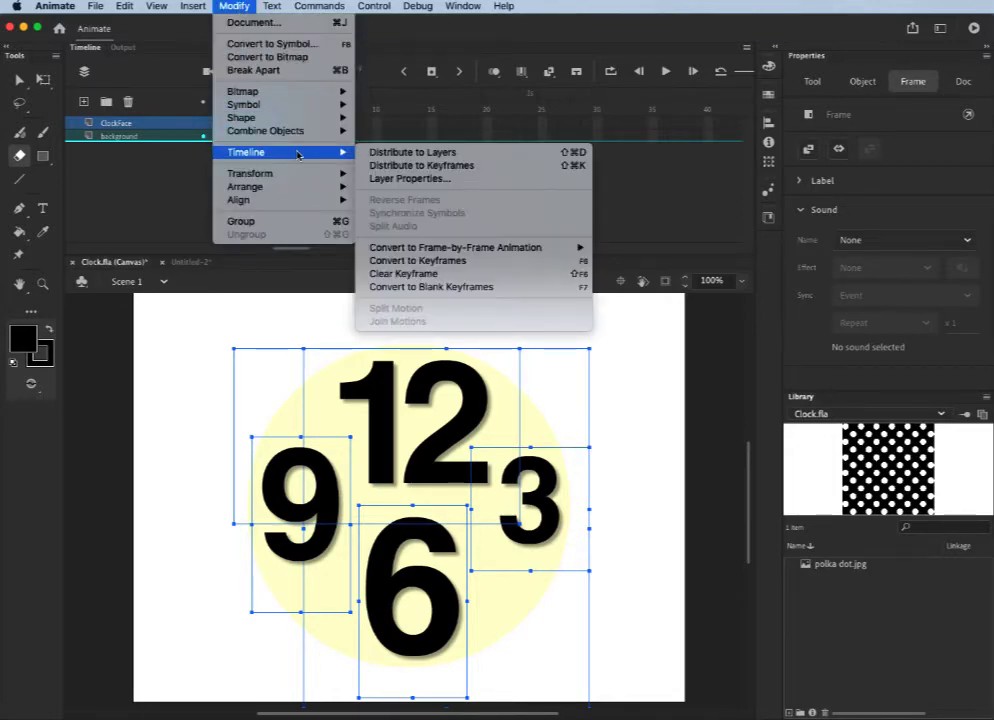
{"action": "left_click", "coordinate": [487, 157]}
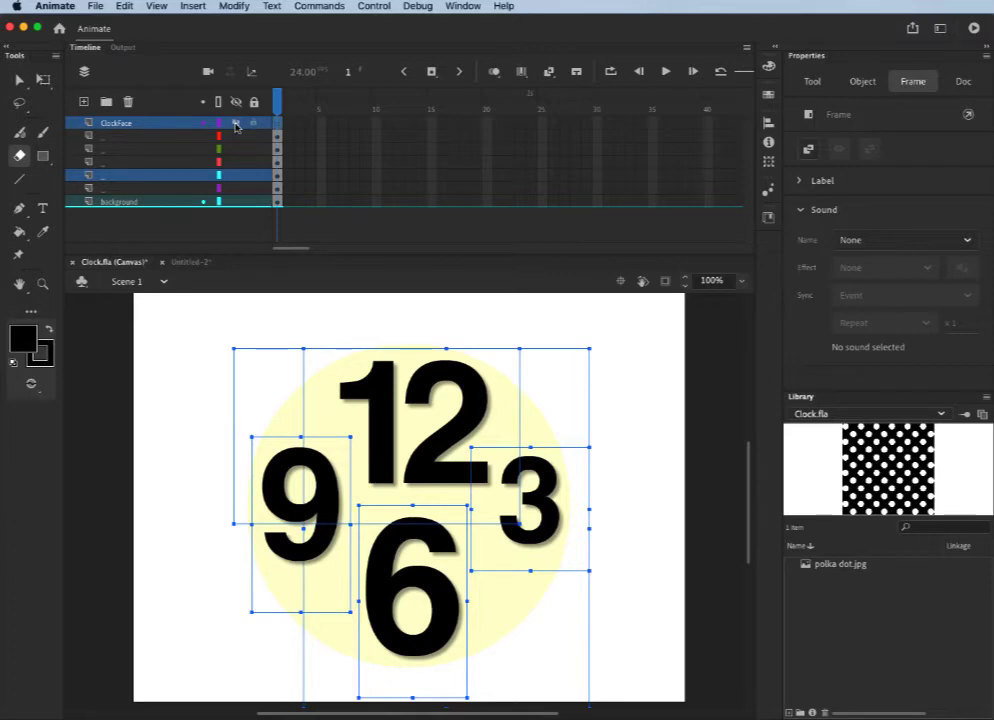
Check which numerals the two unnamed layers directly below ClockFace hold by toggling their visibility
{"action": "left_click", "coordinate": [125, 138]}
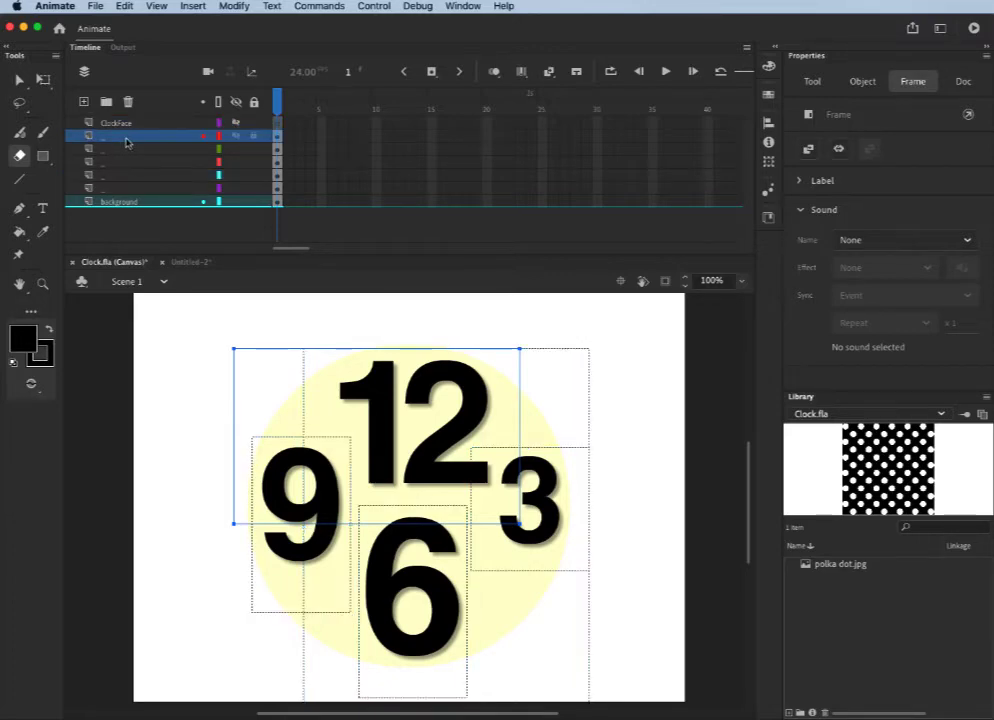
{"action": "left_click", "coordinate": [237, 138]}
{"action": "left_click", "coordinate": [237, 138]}
{"action": "left_click", "coordinate": [237, 150]}
{"action": "left_click", "coordinate": [237, 150]}
Identify the layer holding the numeral 3 by toggling its visibility and rename it "three"
{"action": "left_click", "coordinate": [237, 163]}
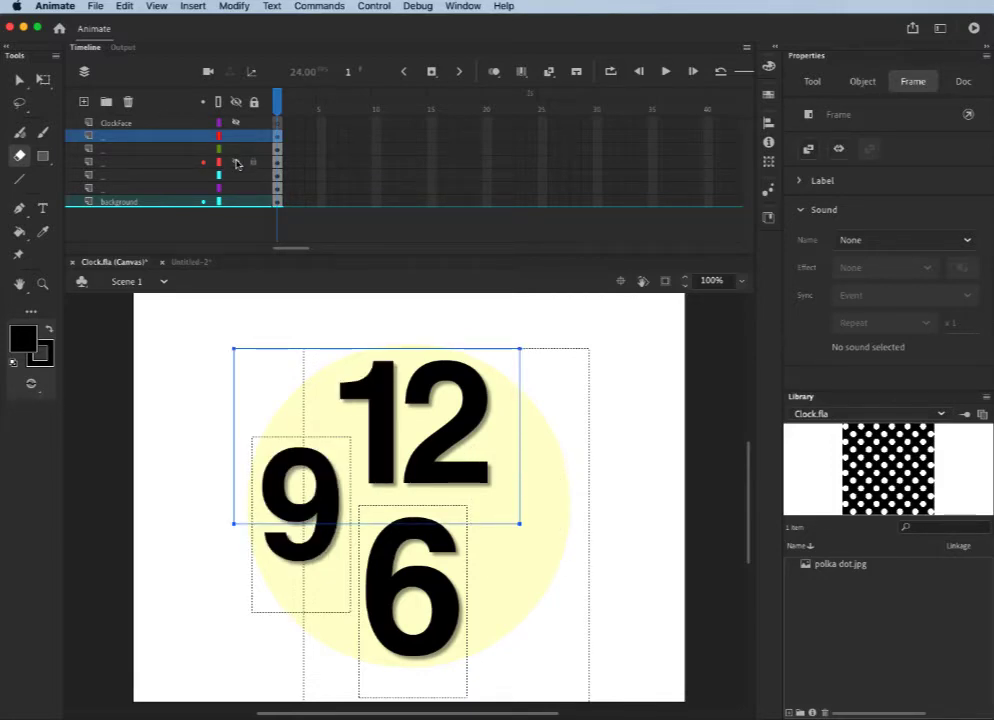
{"action": "left_click", "coordinate": [237, 163]}
{"action": "left_click", "coordinate": [110, 164]}
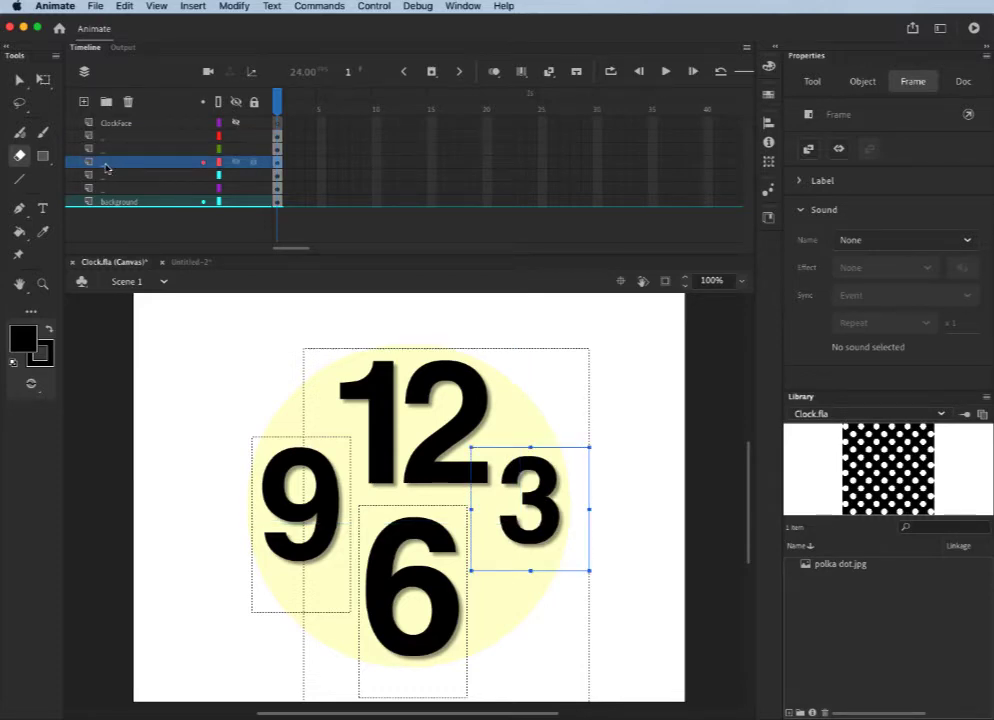
{"action": "double_click", "coordinate": [107, 163]}
{"action": "type", "text": "three"}
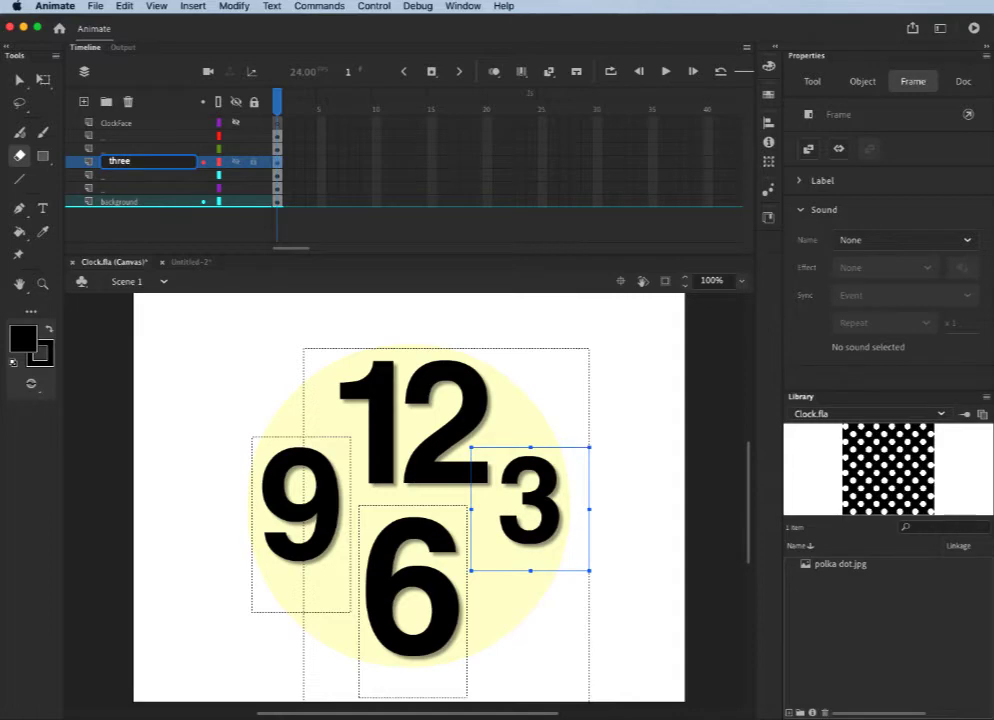
{"action": "key", "text": "Return"}
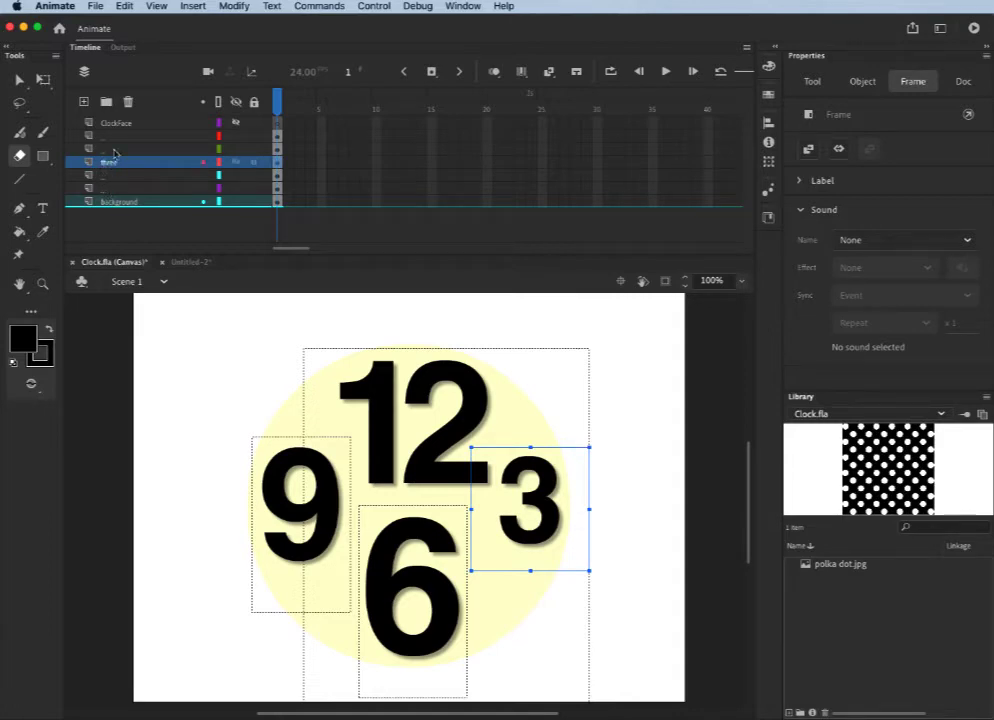
Identify the layer holding the numeral 9 by toggling its visibility and rename it "nine"
{"action": "left_click", "coordinate": [237, 150]}
{"action": "left_click", "coordinate": [237, 150]}
{"action": "double_click", "coordinate": [108, 149]}
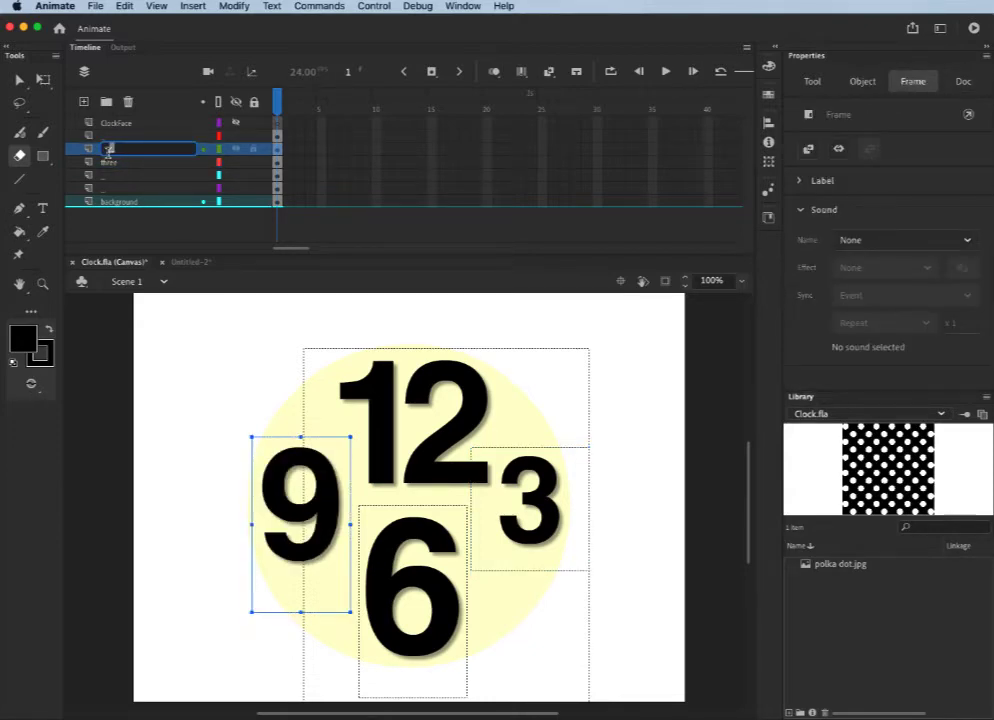
{"action": "type", "text": "m"}
{"action": "type", "text": "ine"}
{"action": "key", "text": "Return"}
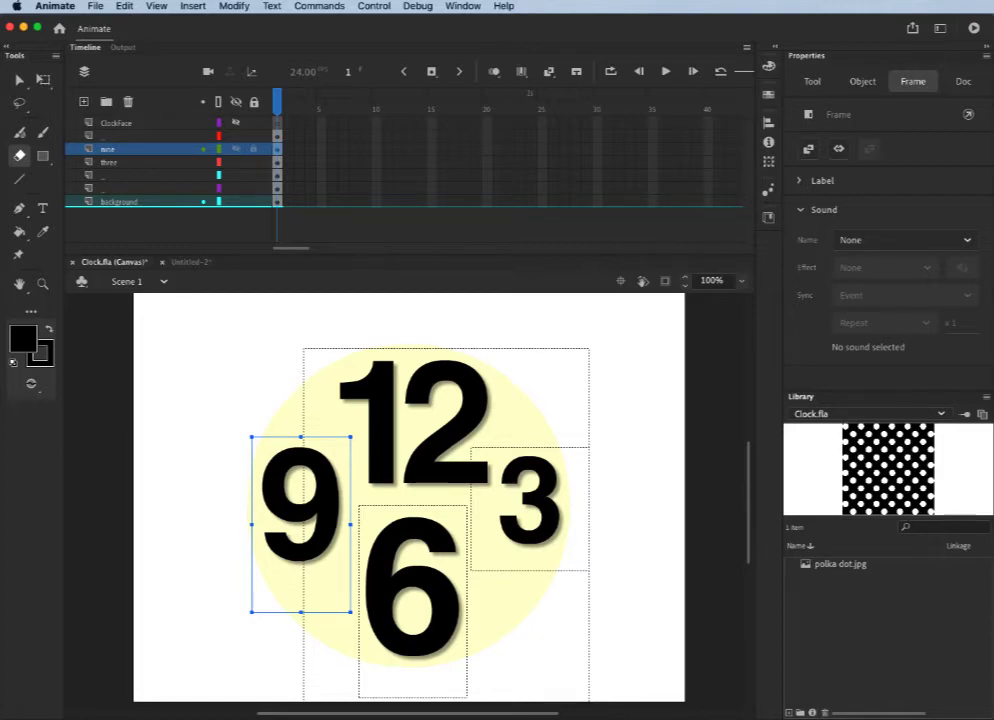
Change the nine layer's type to Mask in its layer properties
{"action": "right_click", "coordinate": [124, 155]}
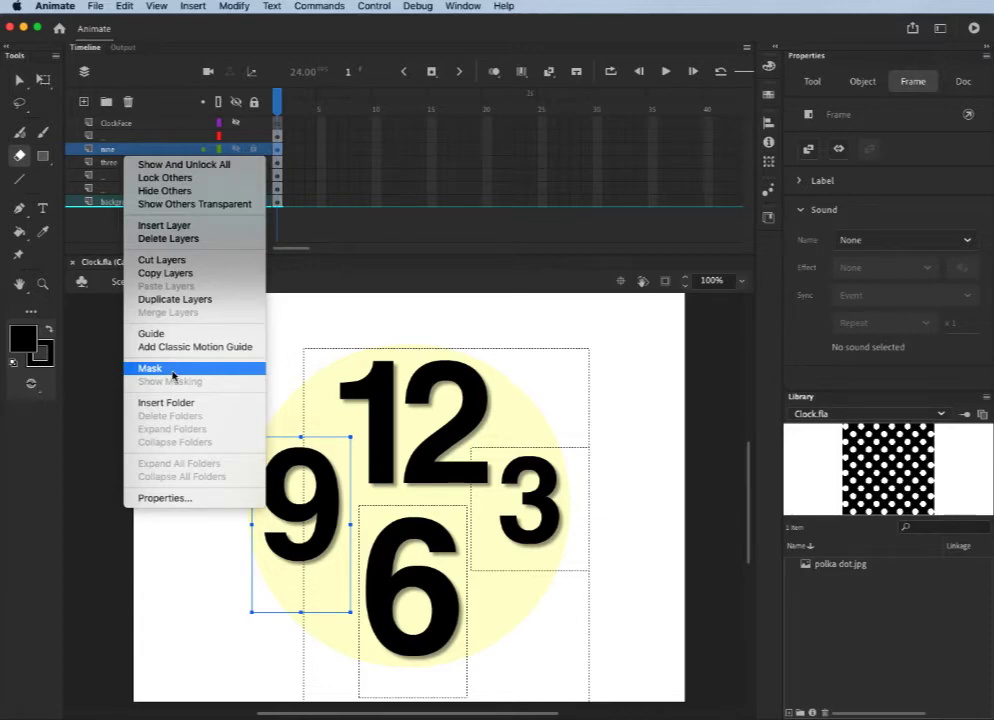
{"action": "left_click", "coordinate": [128, 150]}
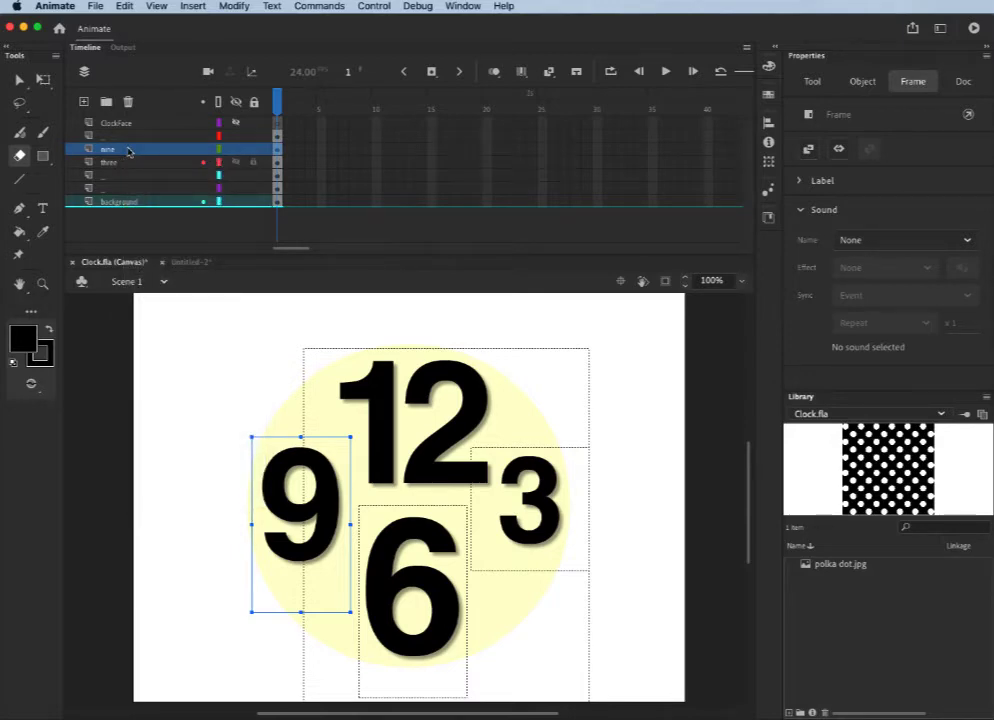
{"action": "left_click", "coordinate": [234, 6]}
{"action": "mouse_move", "coordinate": [296, 154]}
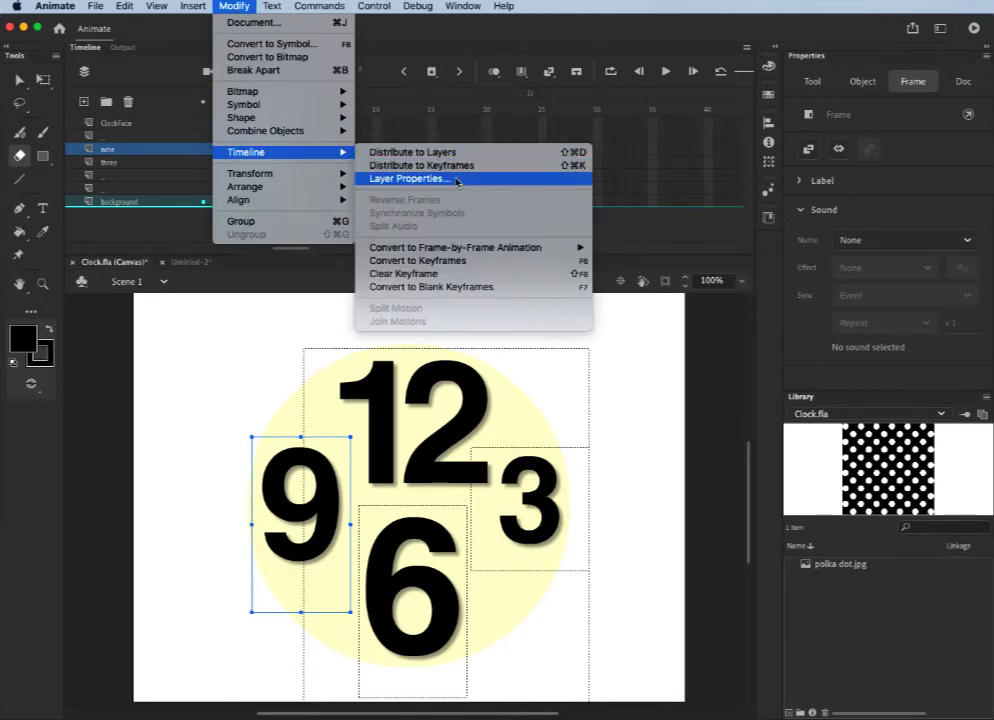
{"action": "key", "text": "Escape"}
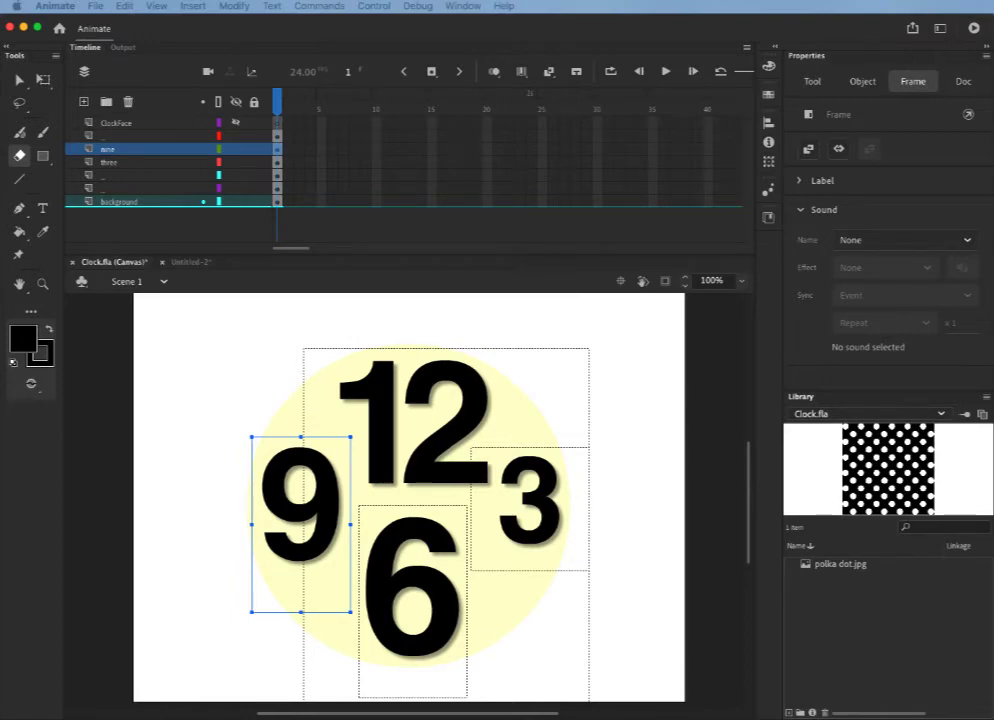
{"action": "left_click_drag", "start_coordinate": [537, 309], "coordinate": [515, 323]}
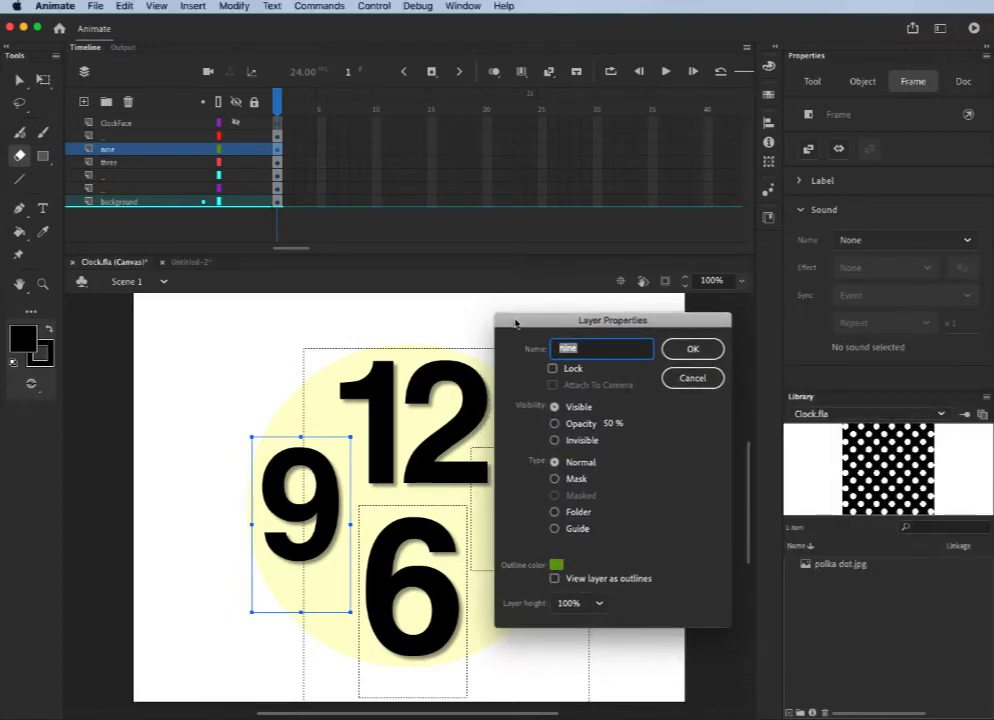
{"action": "left_click", "coordinate": [556, 482]}
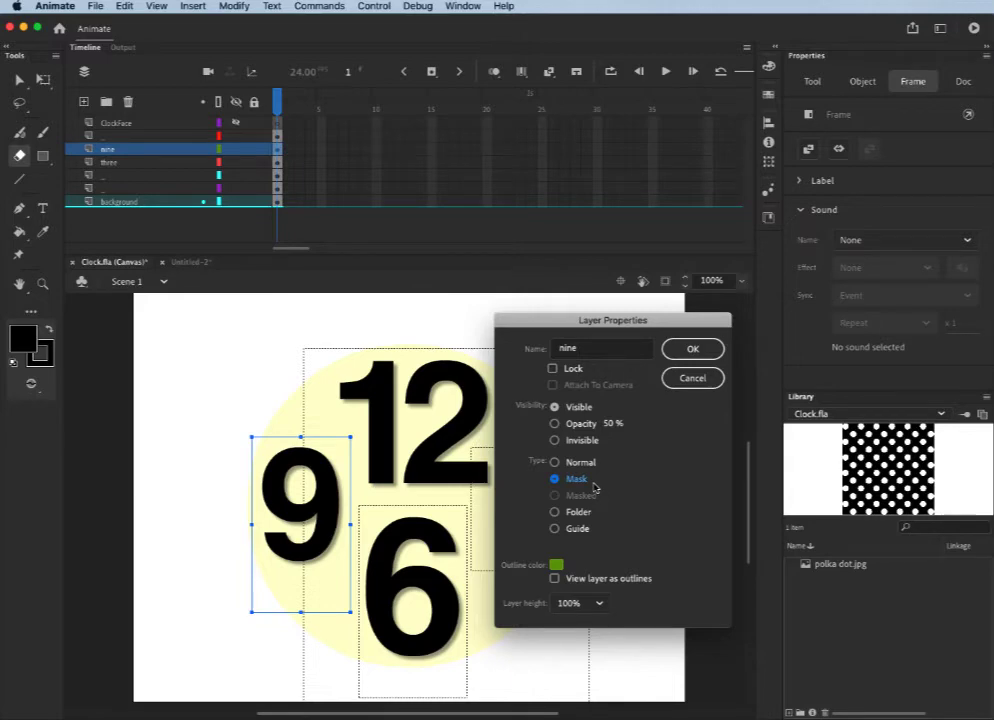
{"action": "left_click", "coordinate": [688, 349]}
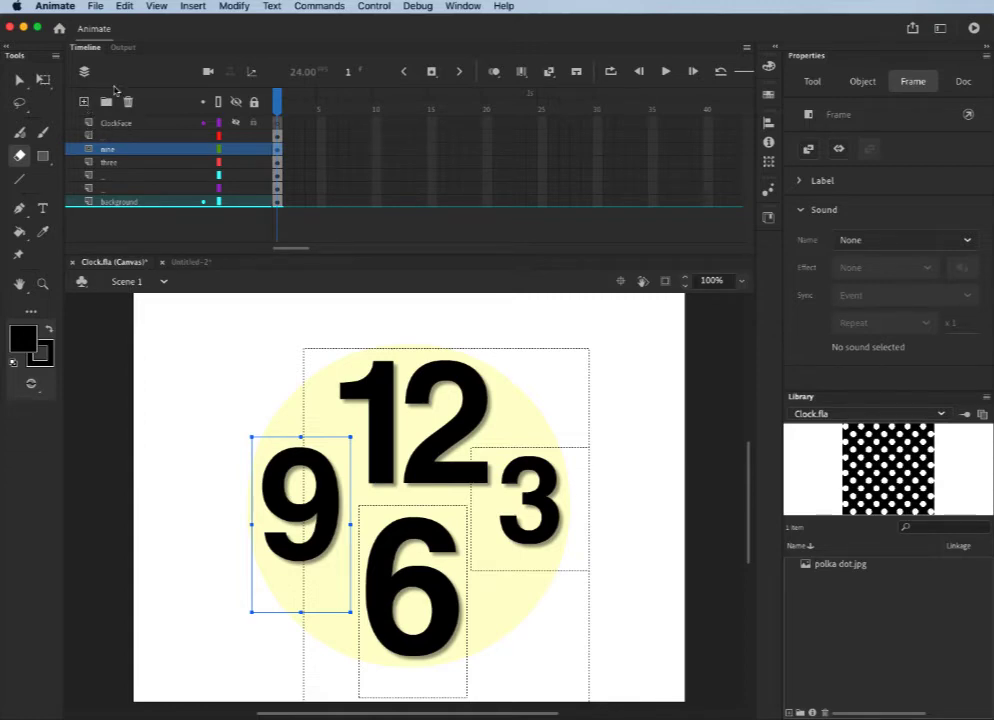
Insert a new layer and nest it beneath the nine mask layer as its masked layer
{"action": "left_click", "coordinate": [192, 7]}
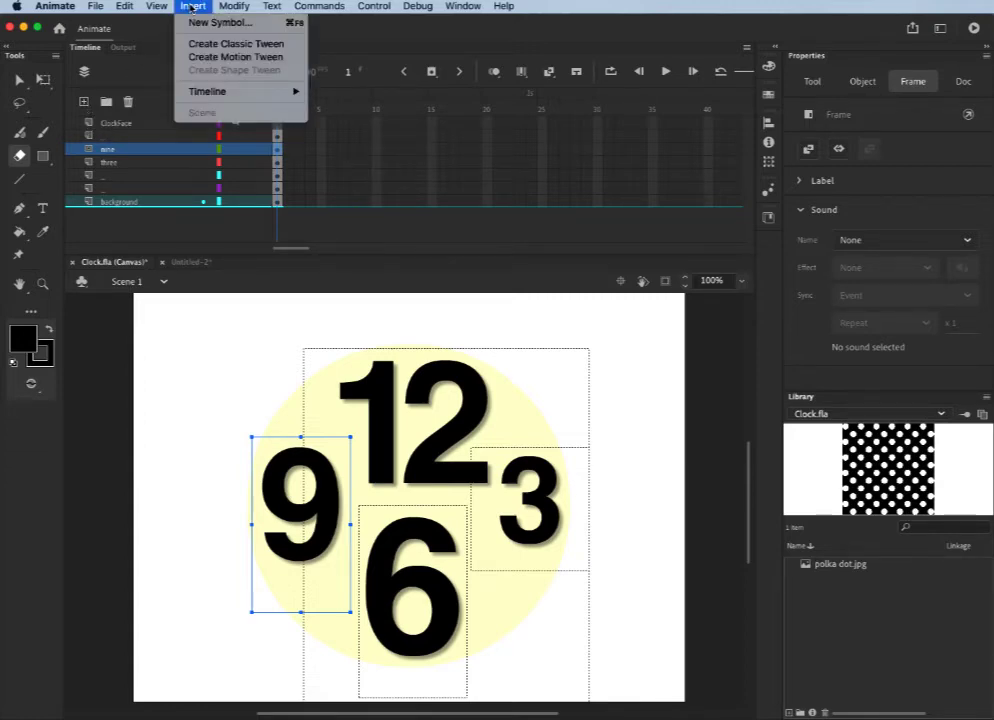
{"action": "mouse_move", "coordinate": [242, 98]}
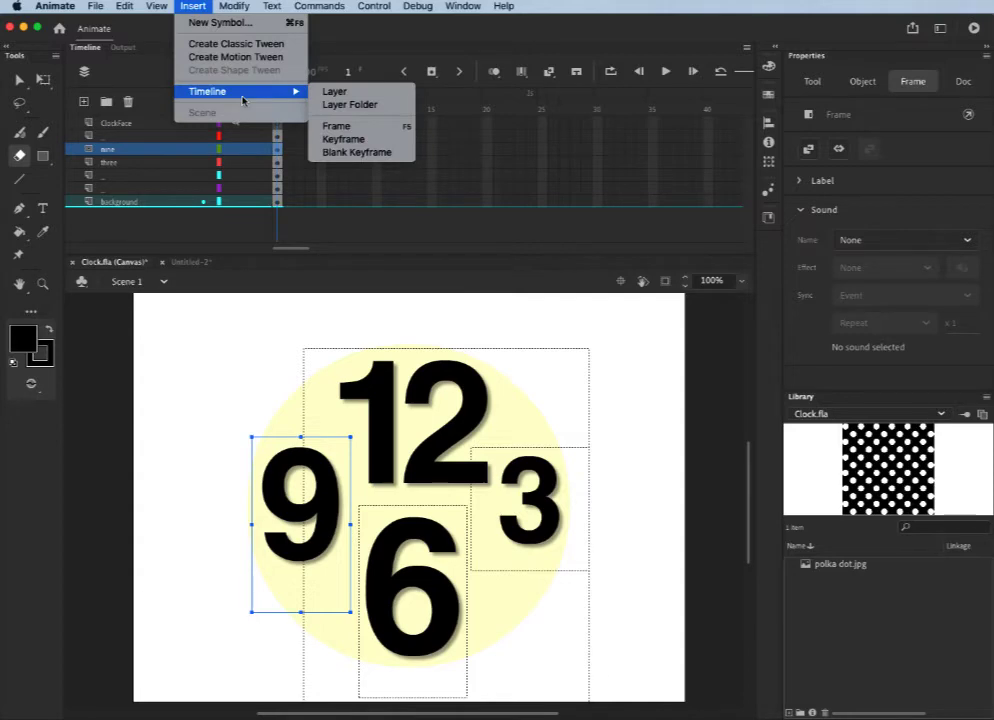
{"action": "left_click", "coordinate": [360, 96]}
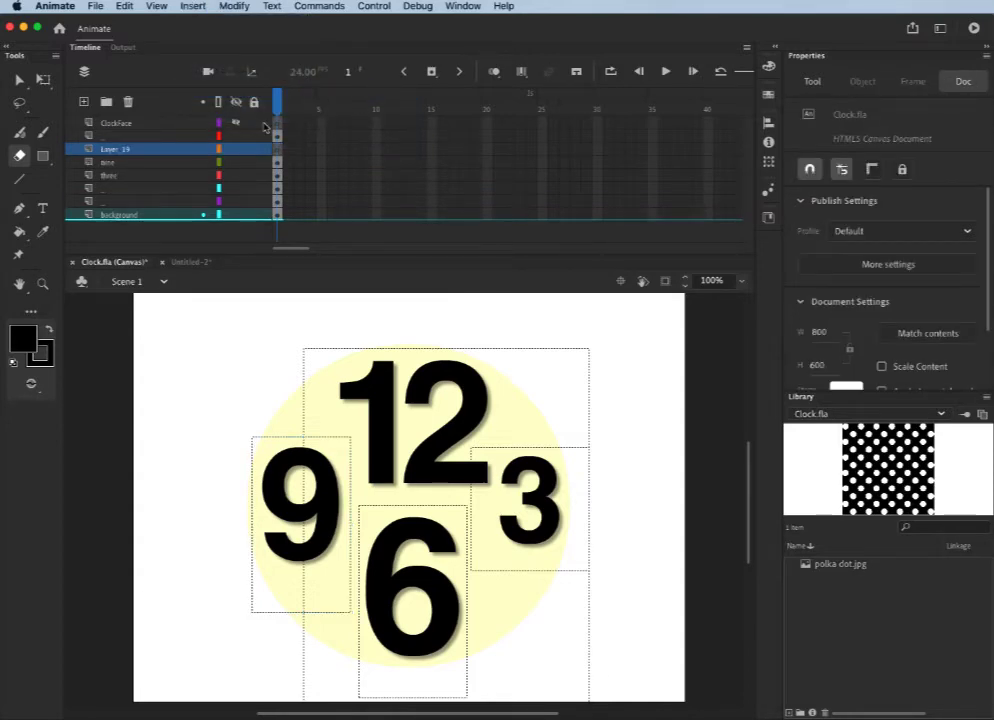
{"action": "scroll", "coordinate": [129, 156], "scroll_direction": "right", "scroll_amount": 2}
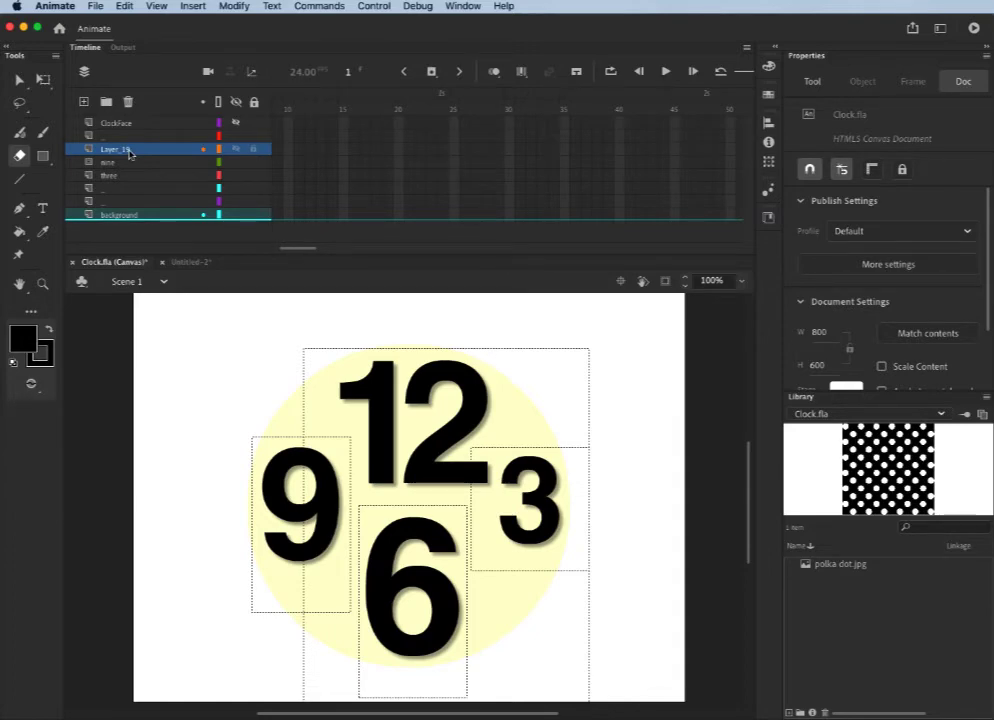
{"action": "left_click_drag", "start_coordinate": [129, 154], "coordinate": [127, 175]}
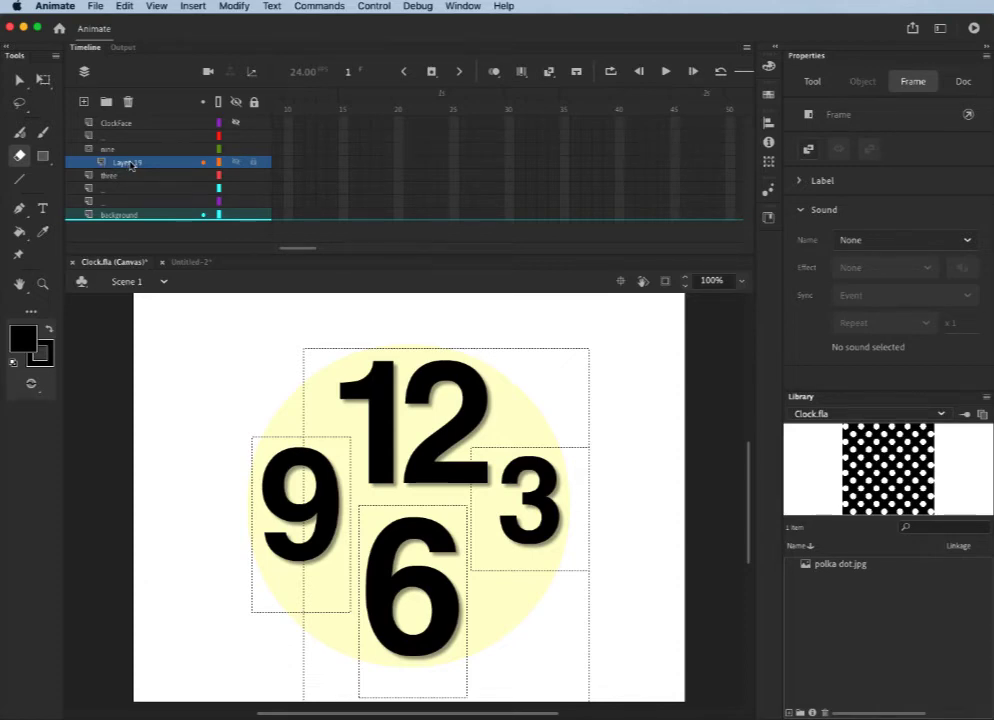
Rename the masked layer under nine as "pattern"
{"action": "double_click", "coordinate": [131, 162]}
{"action": "type", "text": "pa"}
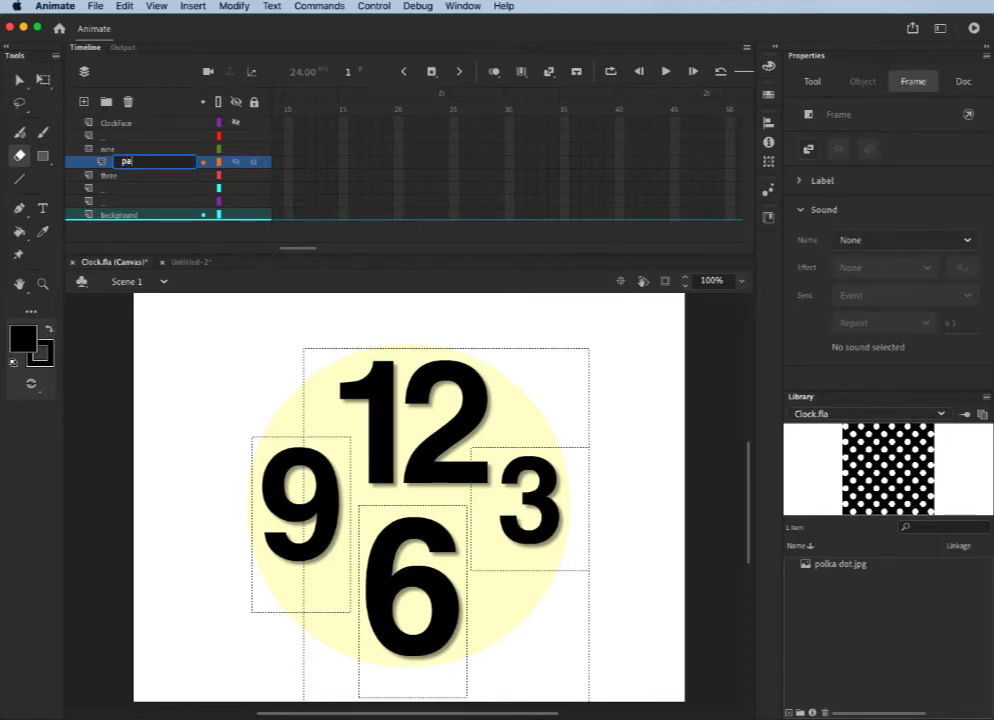
{"action": "type", "text": "ttern"}
{"action": "key", "text": "Return"}
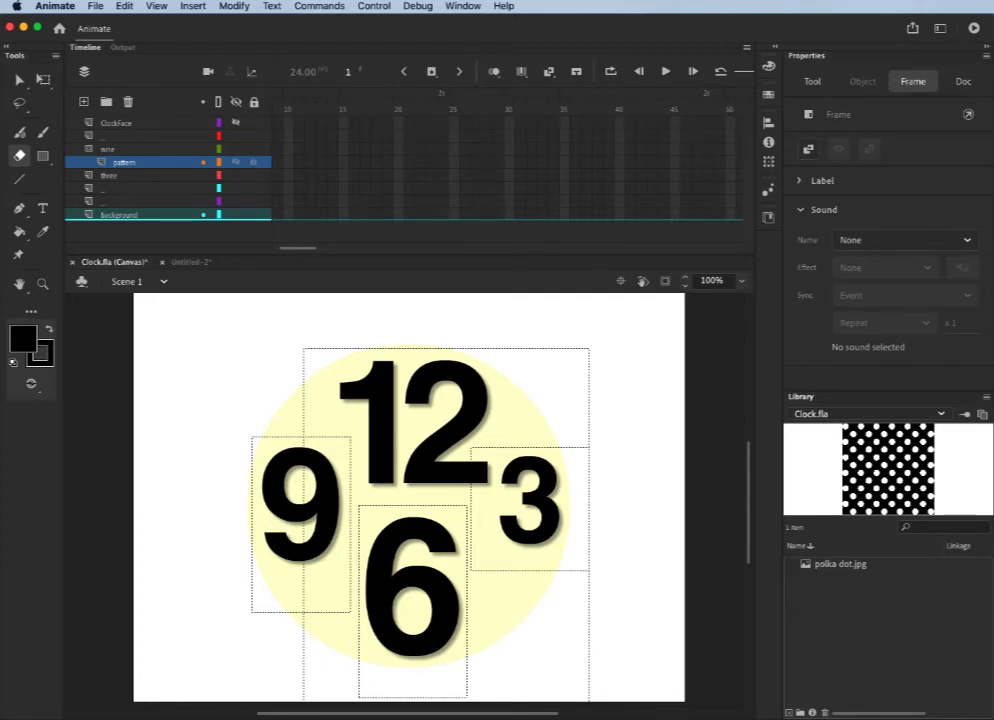
{"action": "left_click", "coordinate": [96, 6]}
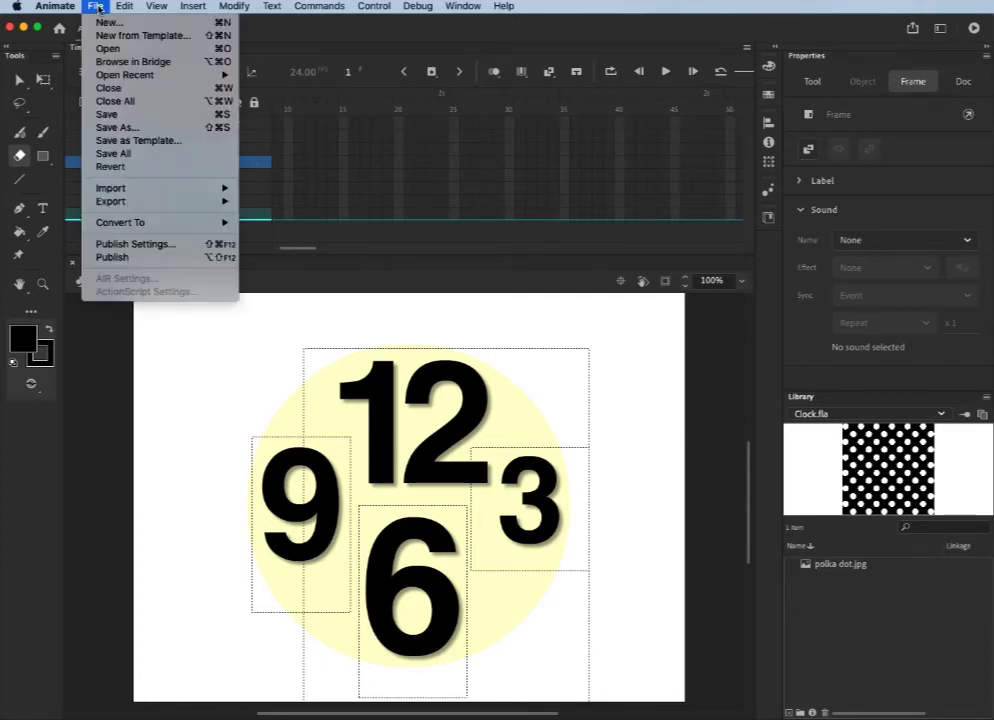
{"action": "mouse_move", "coordinate": [149, 190]}
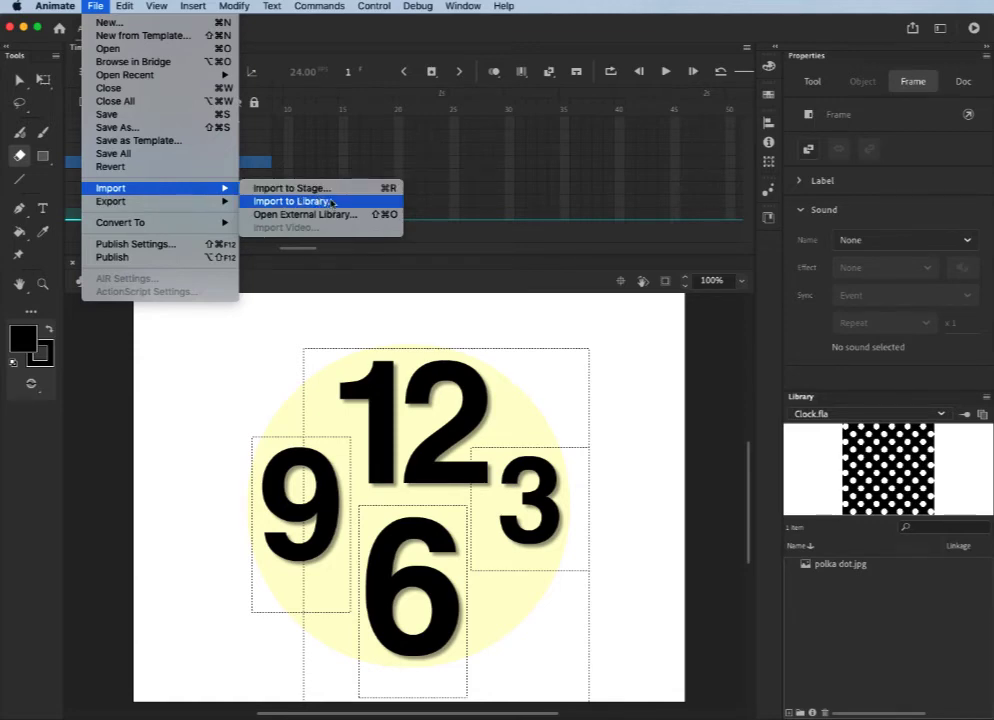
{"action": "left_click", "coordinate": [730, 459]}
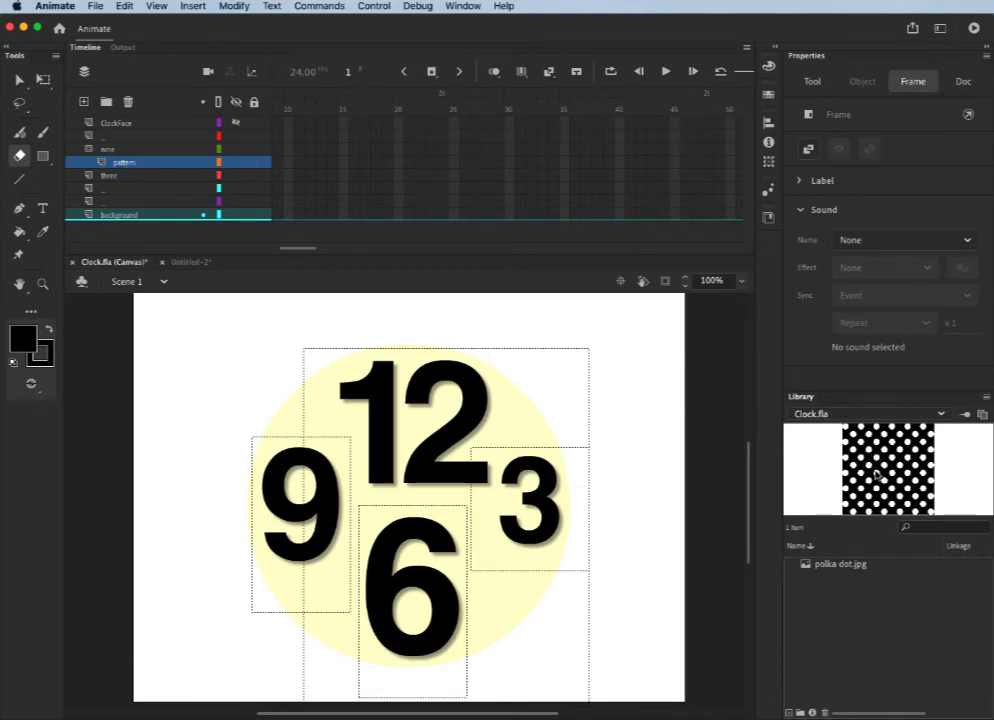
Place polka dot.jpg from the library over the numeral 9 on the pattern layer and scale it to about 164 by 164 px
{"action": "left_click", "coordinate": [842, 566]}
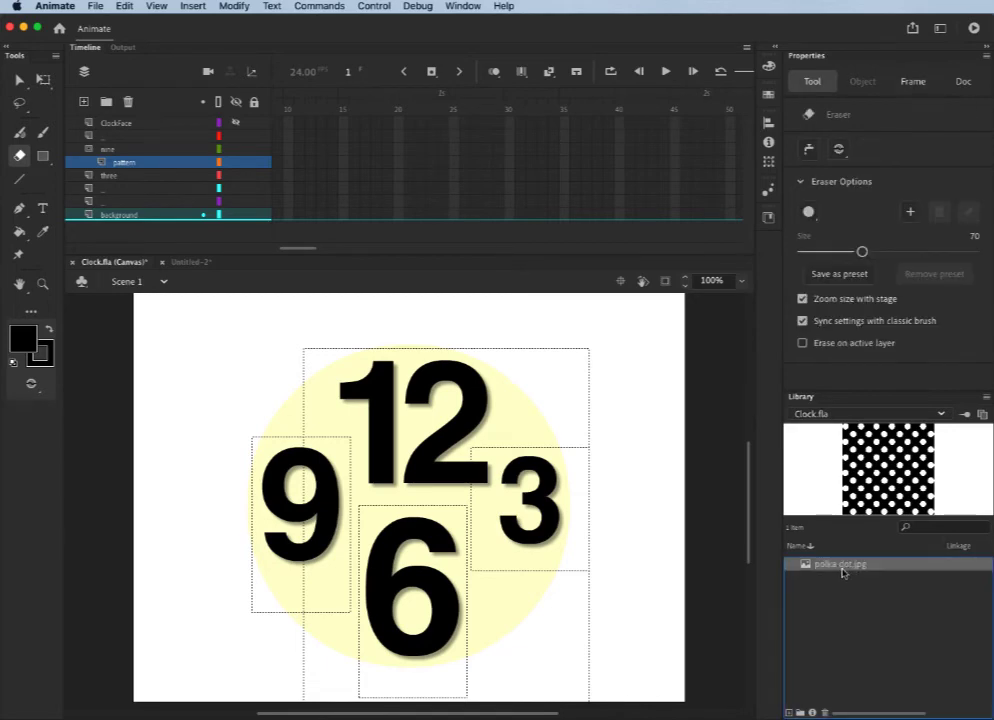
{"action": "mouse_move", "coordinate": [838, 569]}
{"action": "left_mouse_down"}
{"action": "mouse_move", "coordinate": [792, 488]}
{"action": "mouse_move", "coordinate": [541, 515]}
{"action": "mouse_move", "coordinate": [283, 517]}
{"action": "left_mouse_up"}
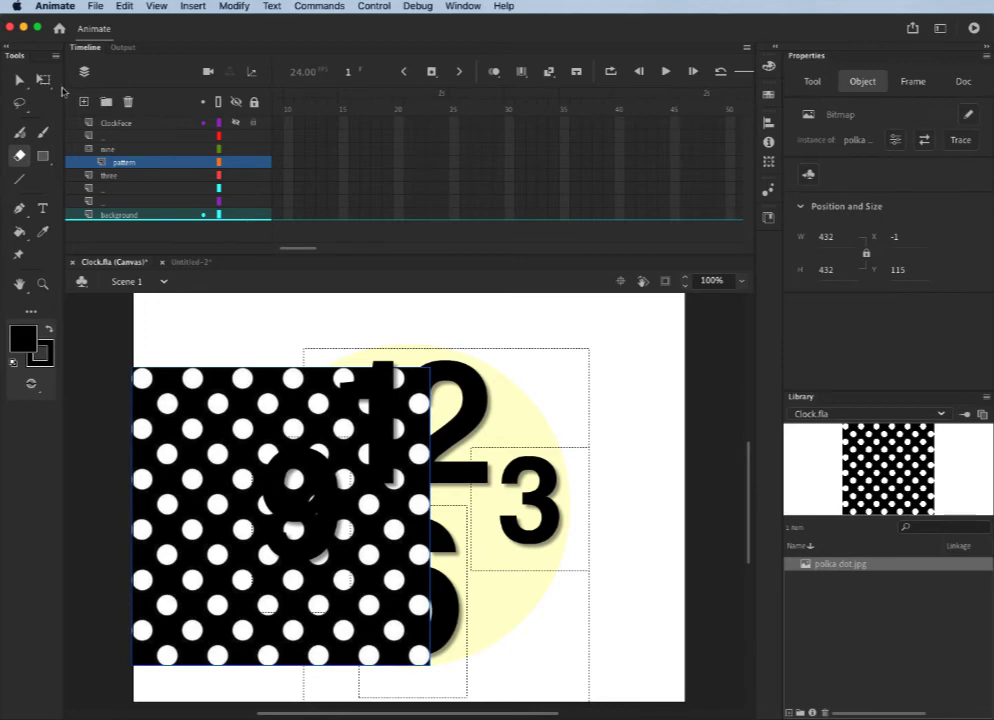
{"action": "left_click", "coordinate": [43, 79]}
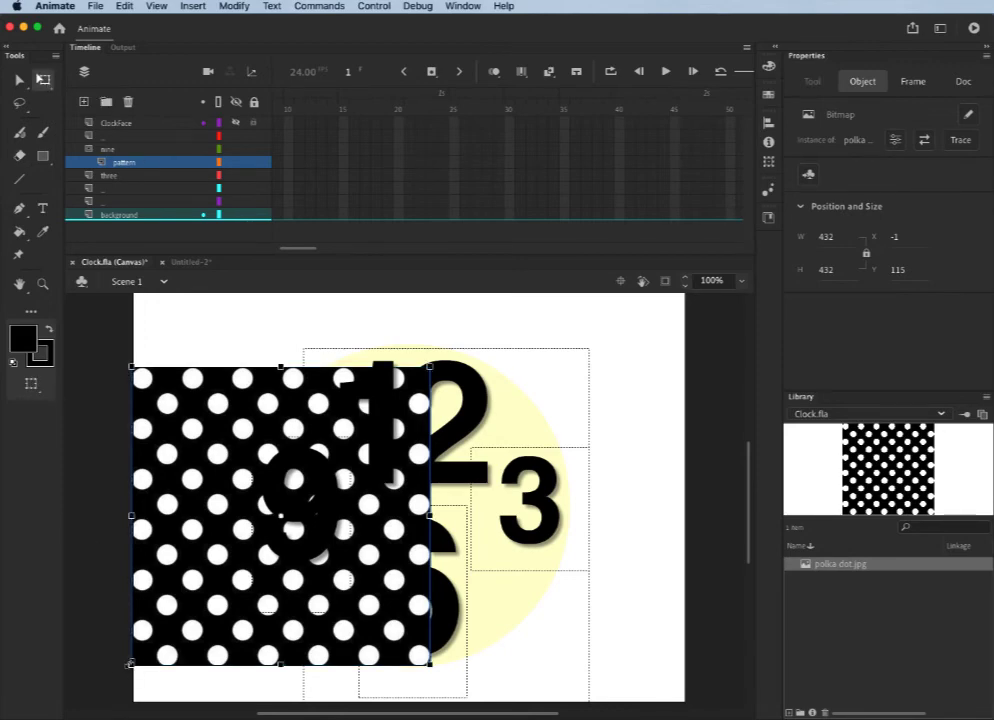
{"action": "left_click_drag", "start_coordinate": [130, 664], "coordinate": [278, 557]}
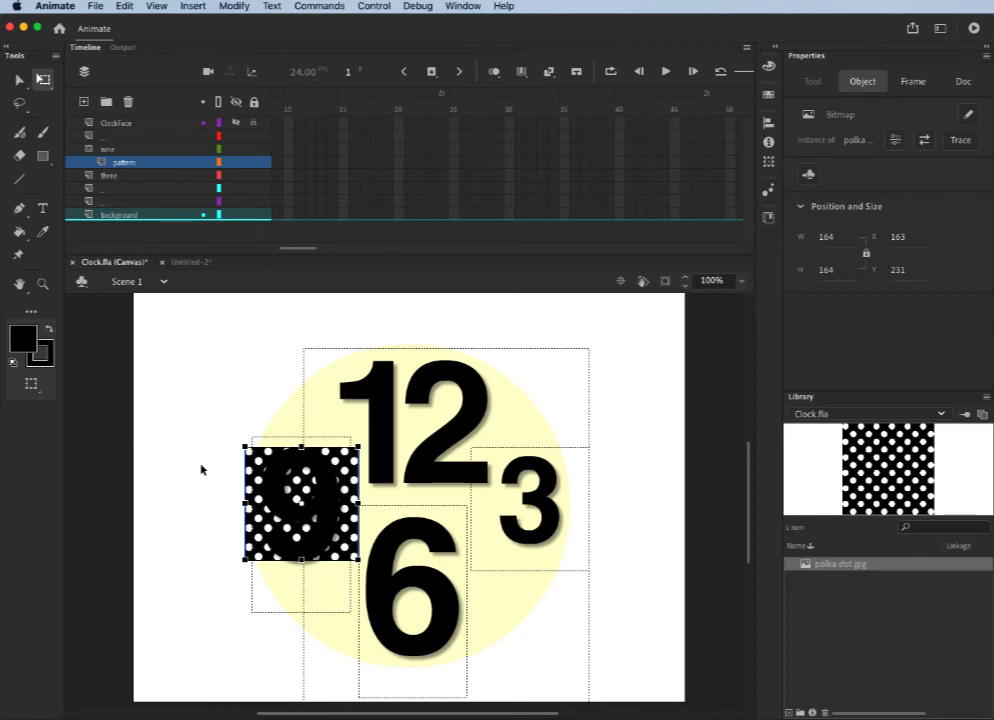
Try to apply the mask by locking both the nine layer and its pattern layer
{"action": "left_click", "coordinate": [254, 150]}
{"action": "left_click", "coordinate": [254, 162]}
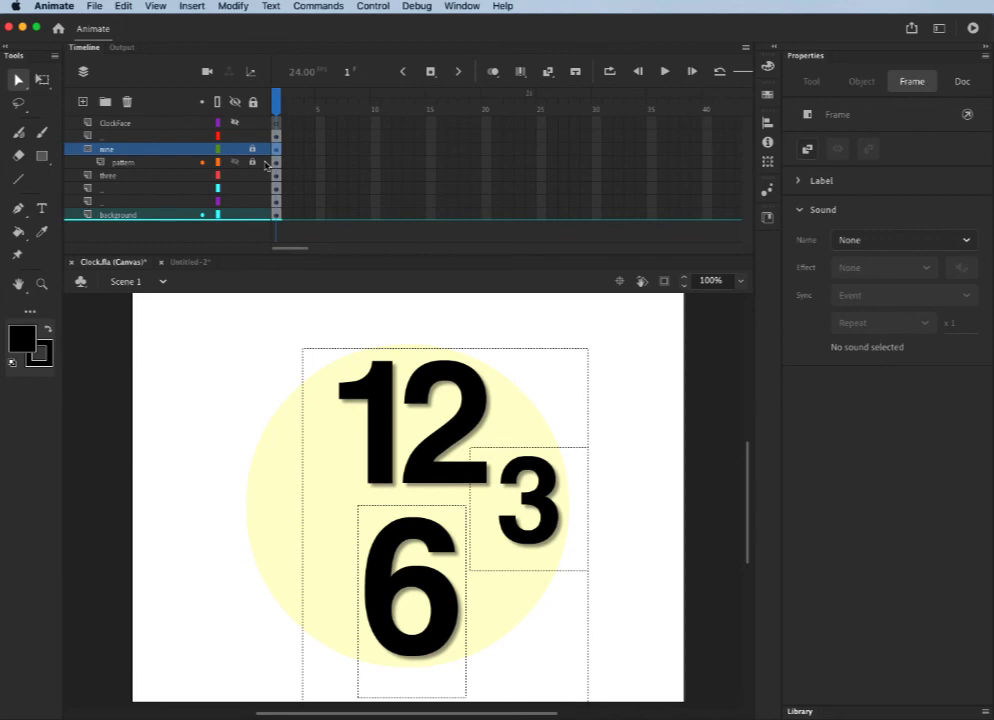
Unlock the nine and pattern layers and delete the Drop Shadow filter from the numeral 9 text
{"action": "left_click", "coordinate": [252, 162]}
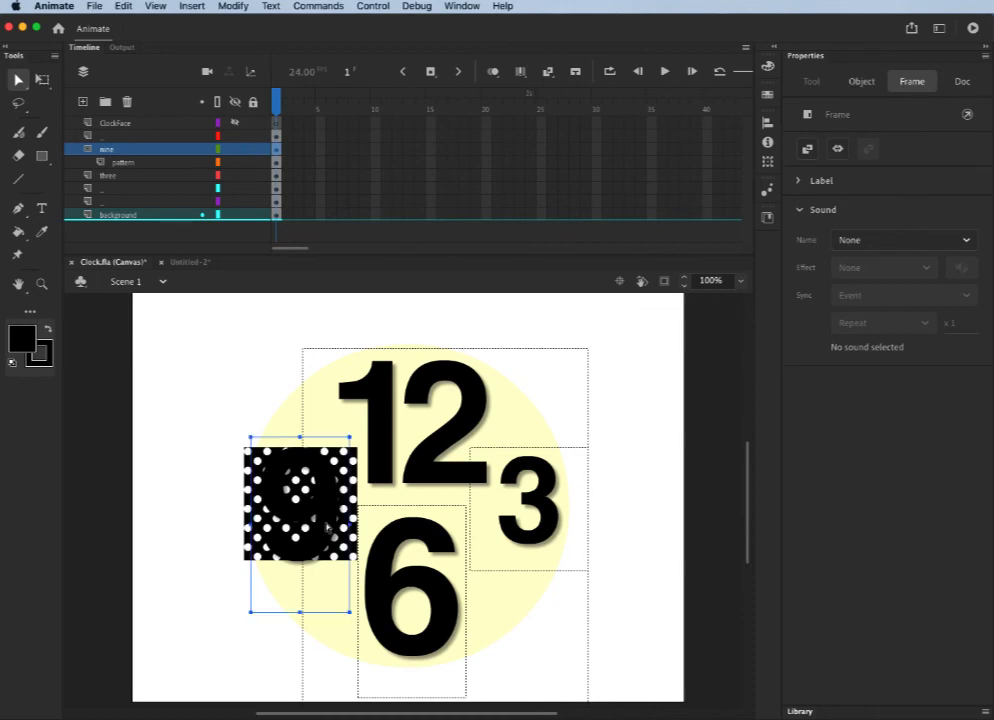
{"action": "left_click", "coordinate": [327, 527]}
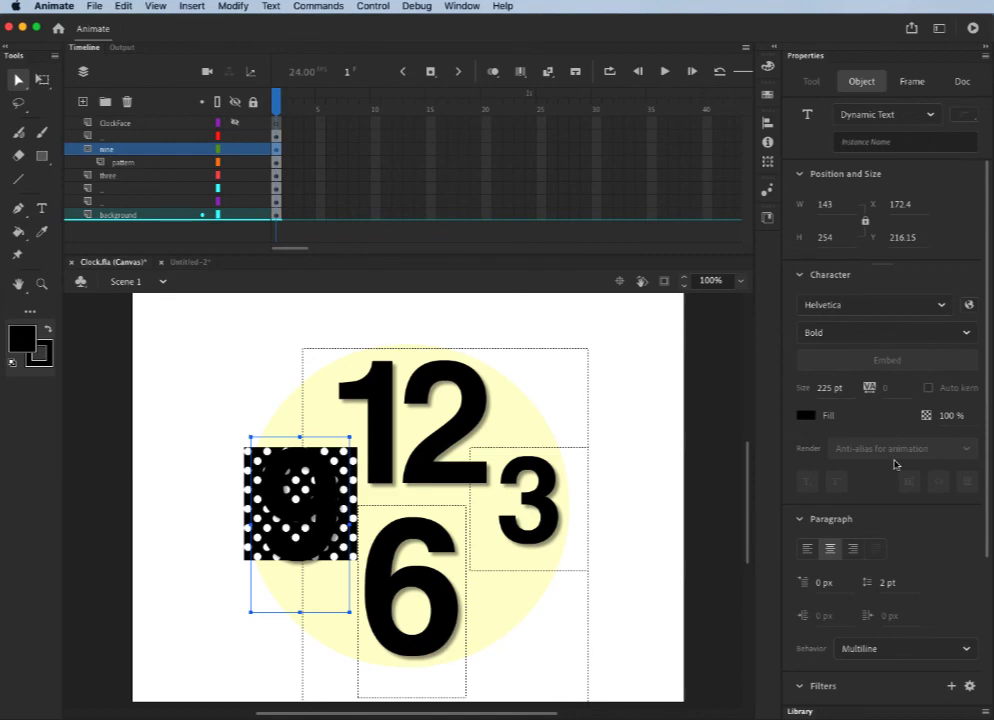
{"action": "scroll", "coordinate": [895, 481], "scroll_direction": "down", "scroll_amount": 5}
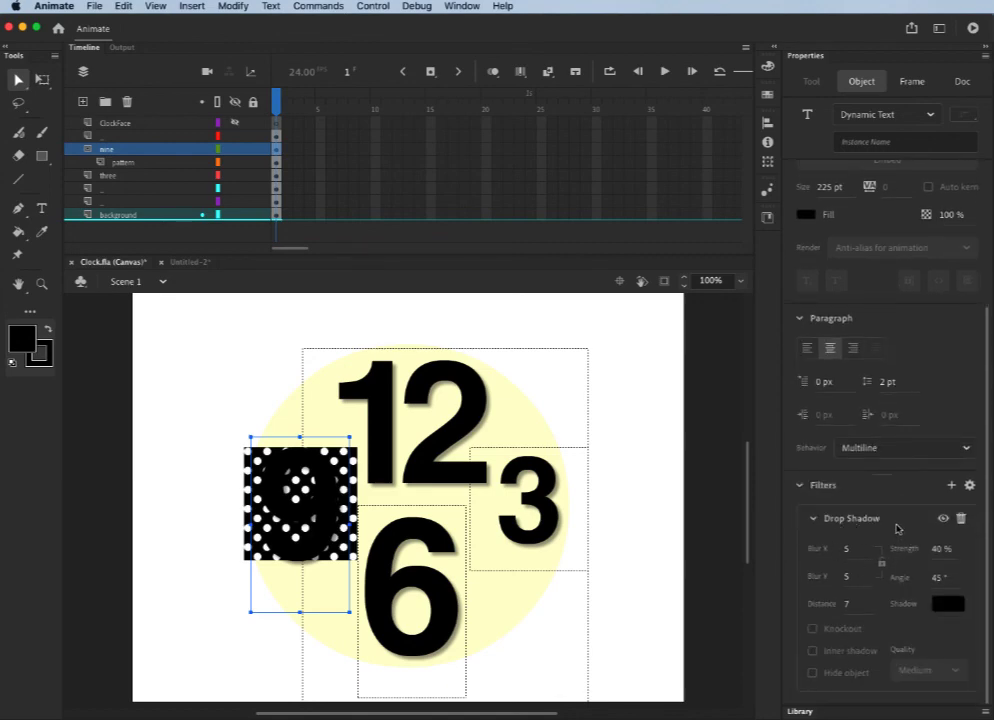
{"action": "left_click", "coordinate": [961, 519]}
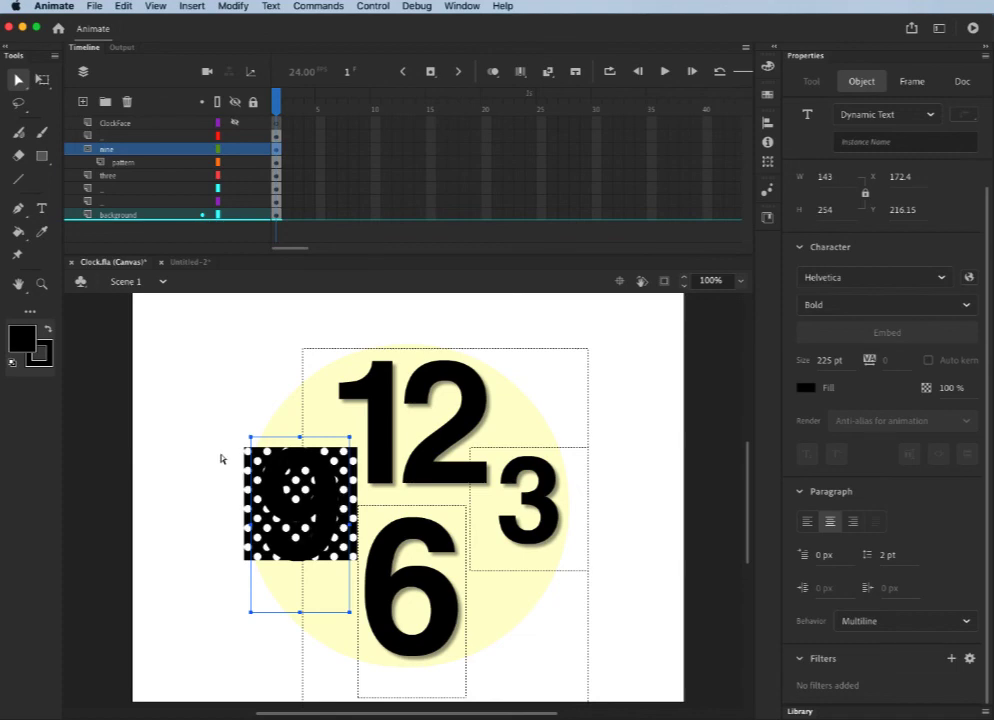
Lock the nine and pattern layers again so the 9 masks the polka dot image
{"action": "left_click", "coordinate": [252, 149]}
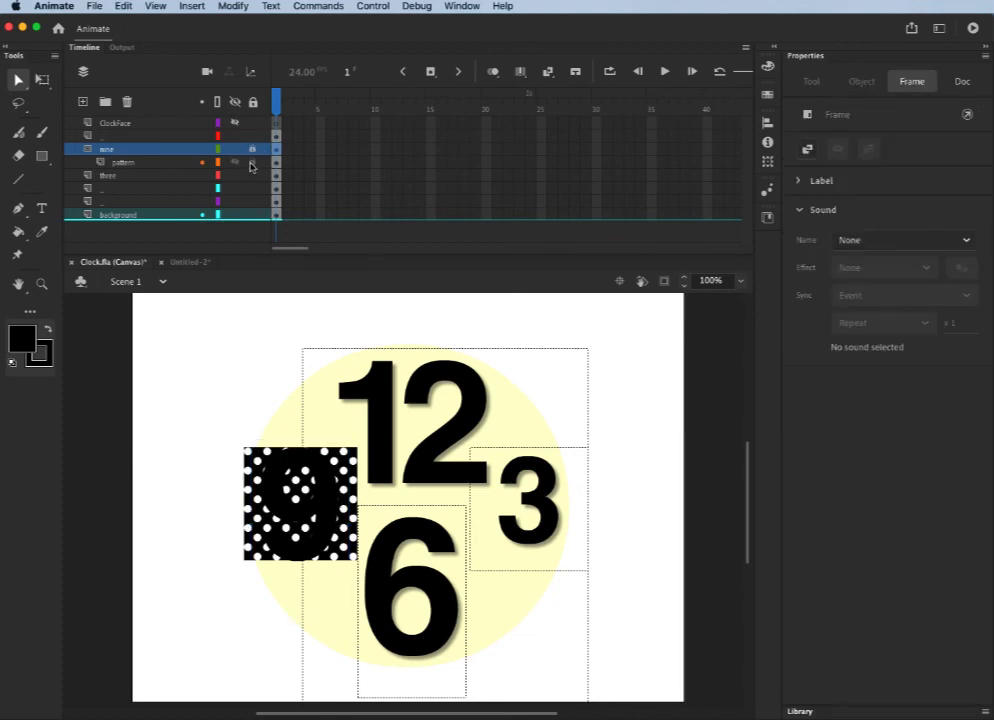
{"action": "left_click", "coordinate": [253, 162]}
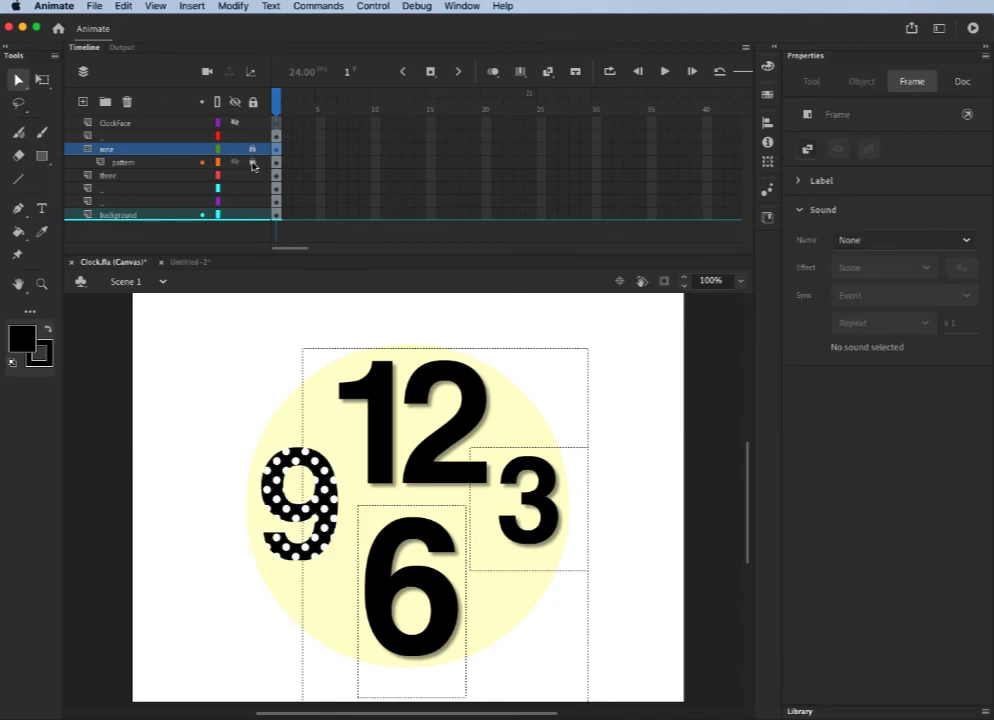